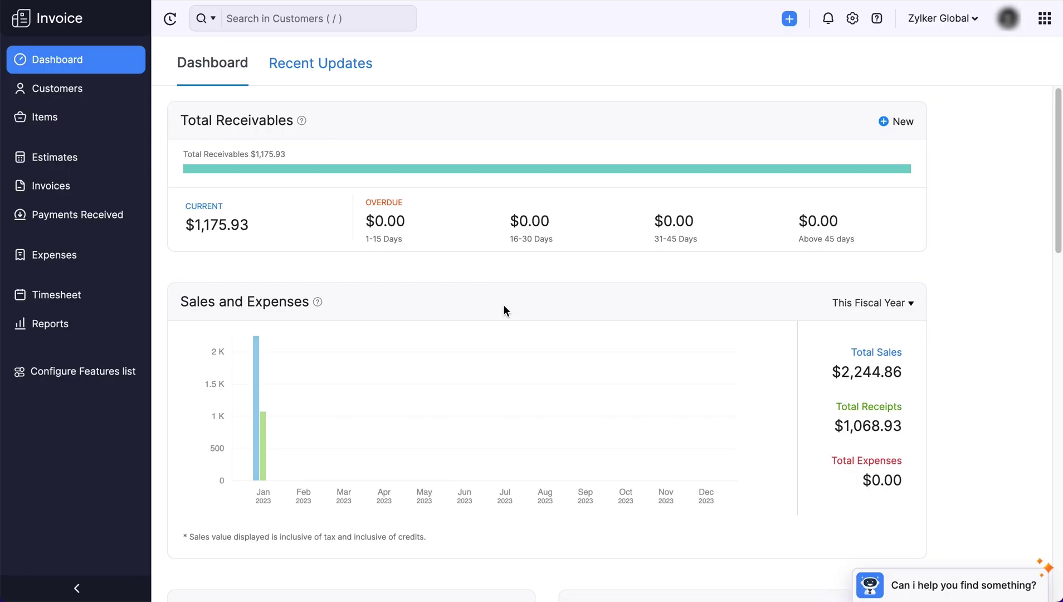
Step: Open the Customers list from the sidebar to see the three active customers
{"action": "left_click", "coordinate": [80, 91]}
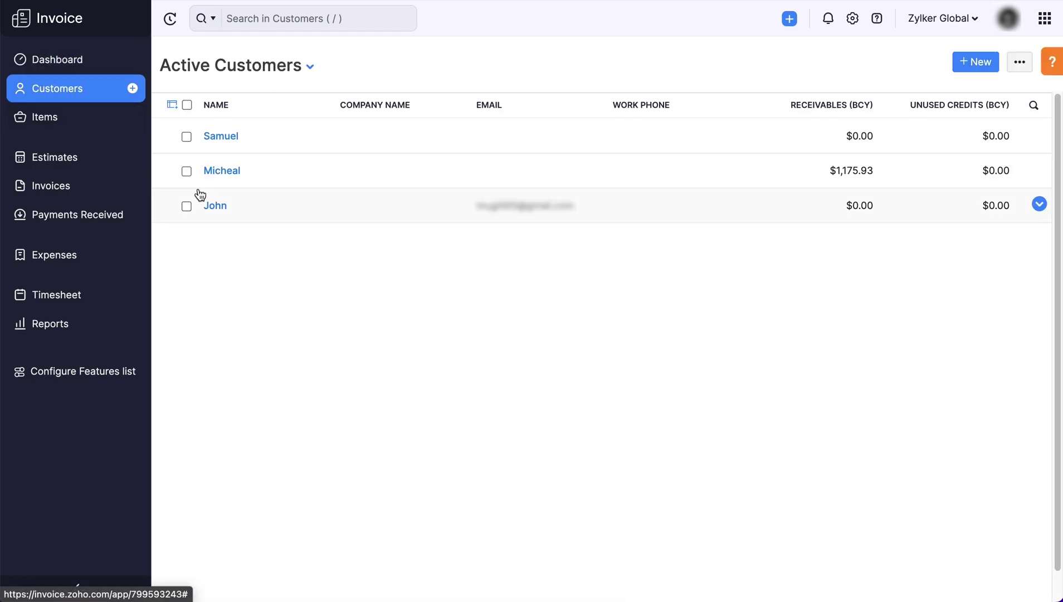
Step: Open the third customer's details and send them a customer portal invitation
{"action": "left_click", "coordinate": [217, 206]}
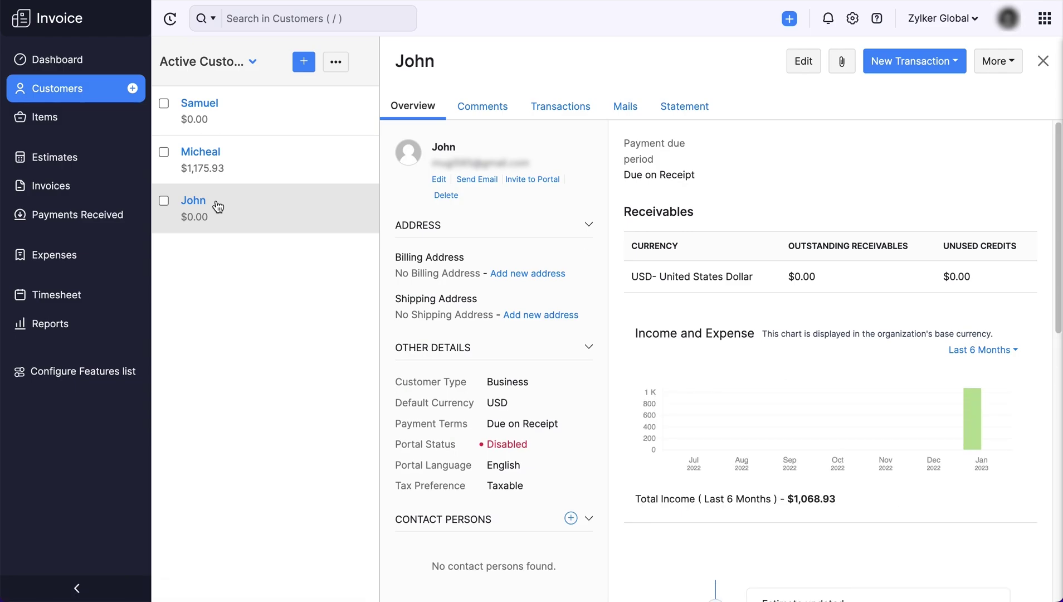
{"action": "left_click", "coordinate": [531, 180]}
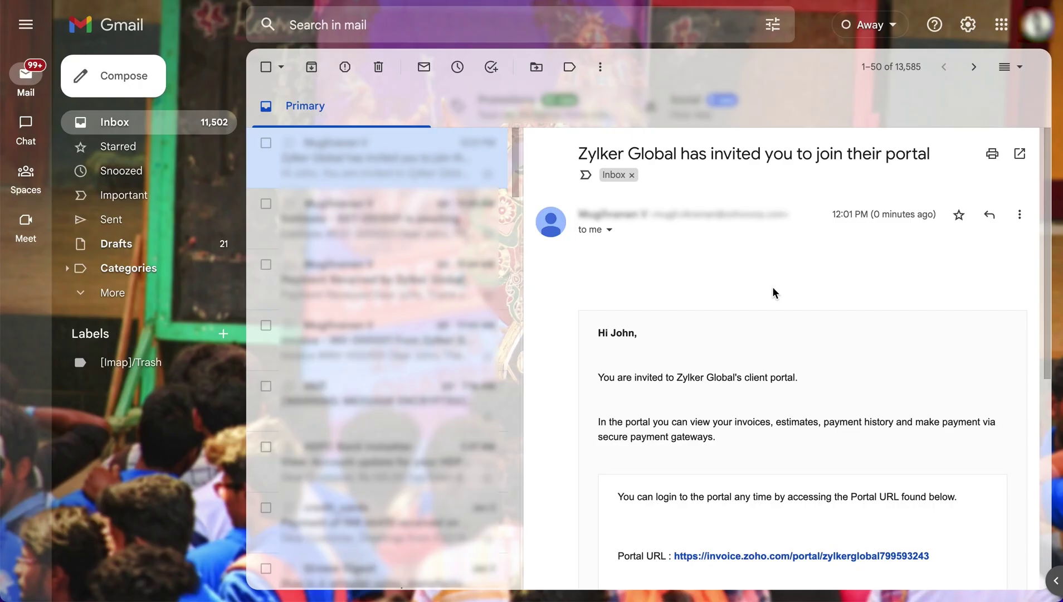
{"action": "scroll", "coordinate": [772, 286], "scroll_direction": "down", "scroll_amount": 5}
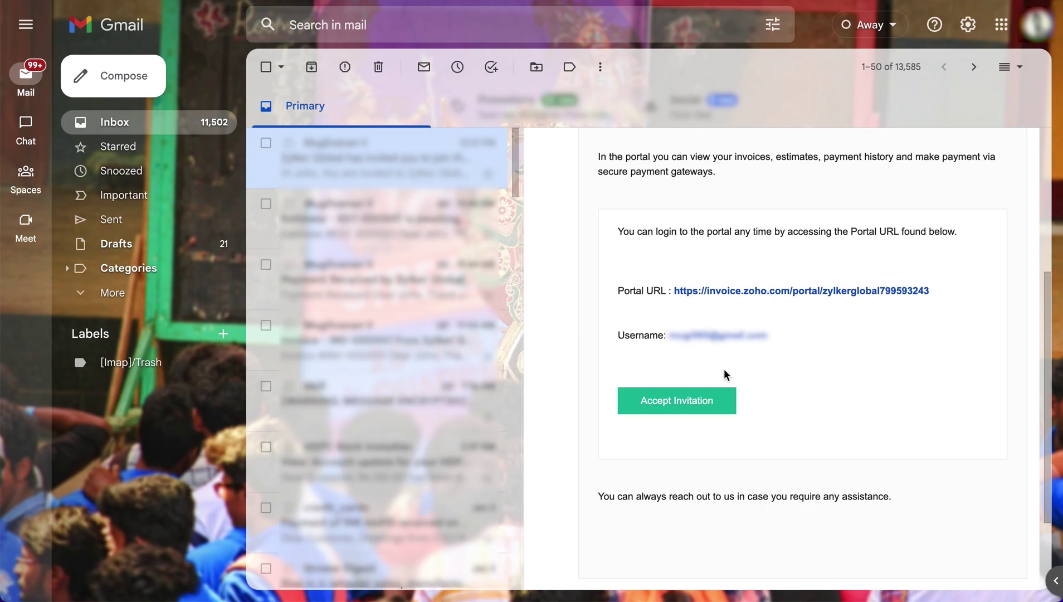
Step: Accept the portal invitation from the Gmail message and save a new portal password
{"action": "left_click", "coordinate": [682, 401]}
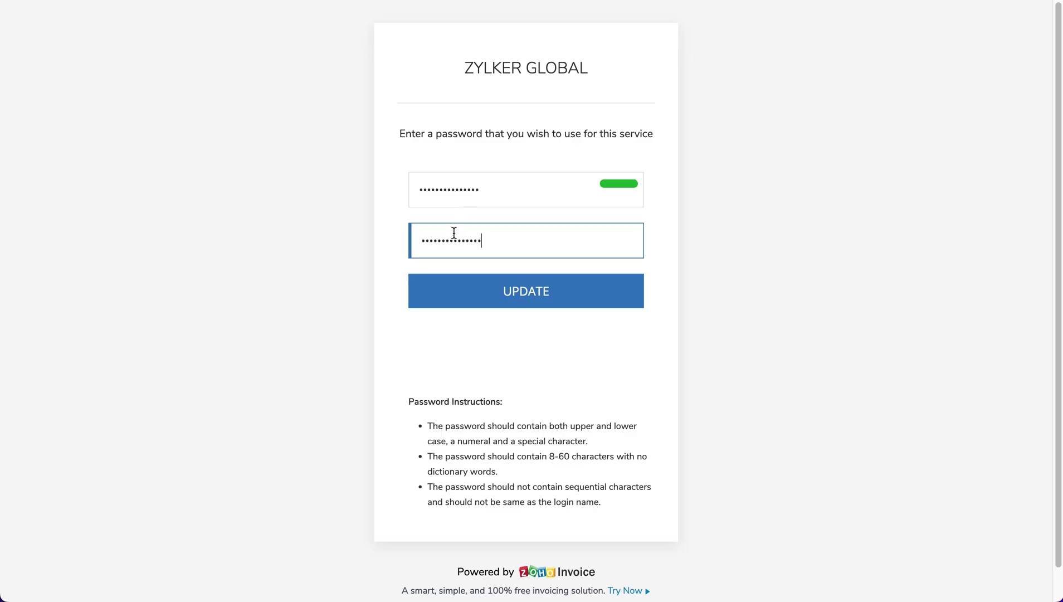
{"action": "left_click", "coordinate": [458, 304]}
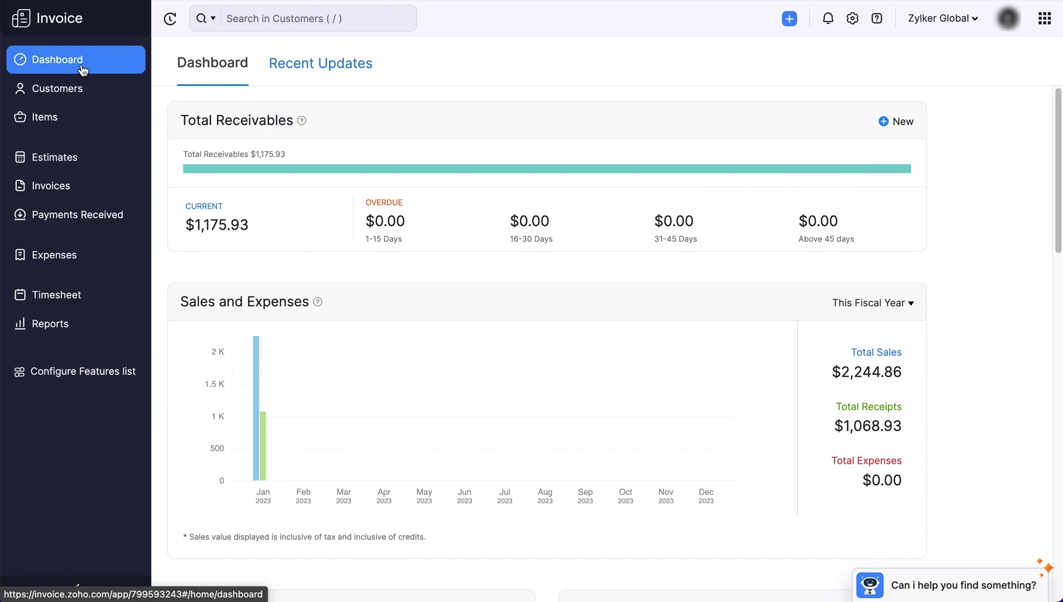
Step: In Preferences > Customer Portal, paste 'Hello, Welcome to the customer portal!' as the banner message
{"action": "left_click", "coordinate": [858, 22]}
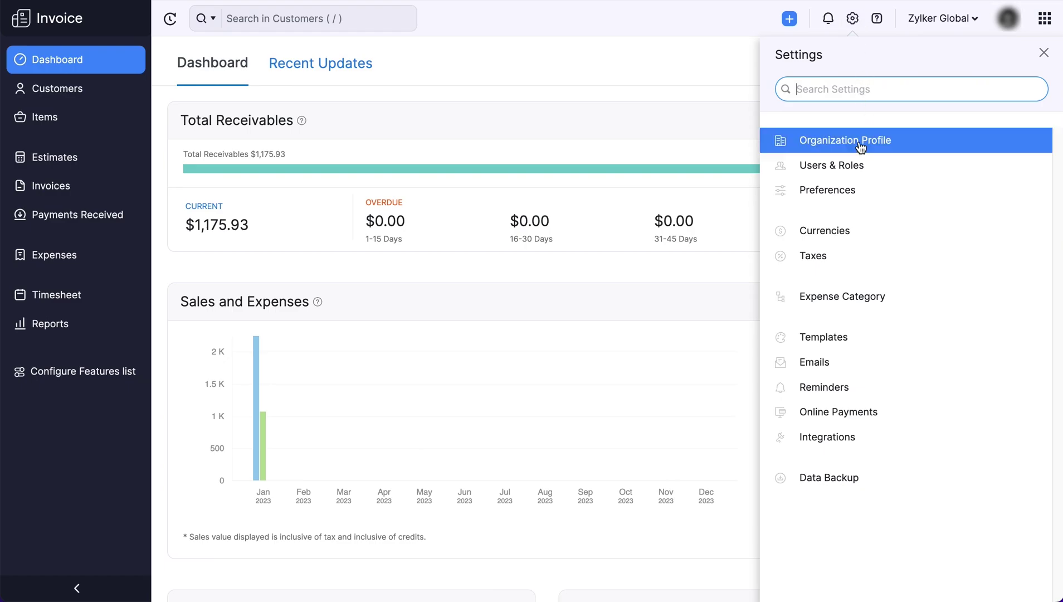
{"action": "left_click", "coordinate": [859, 190]}
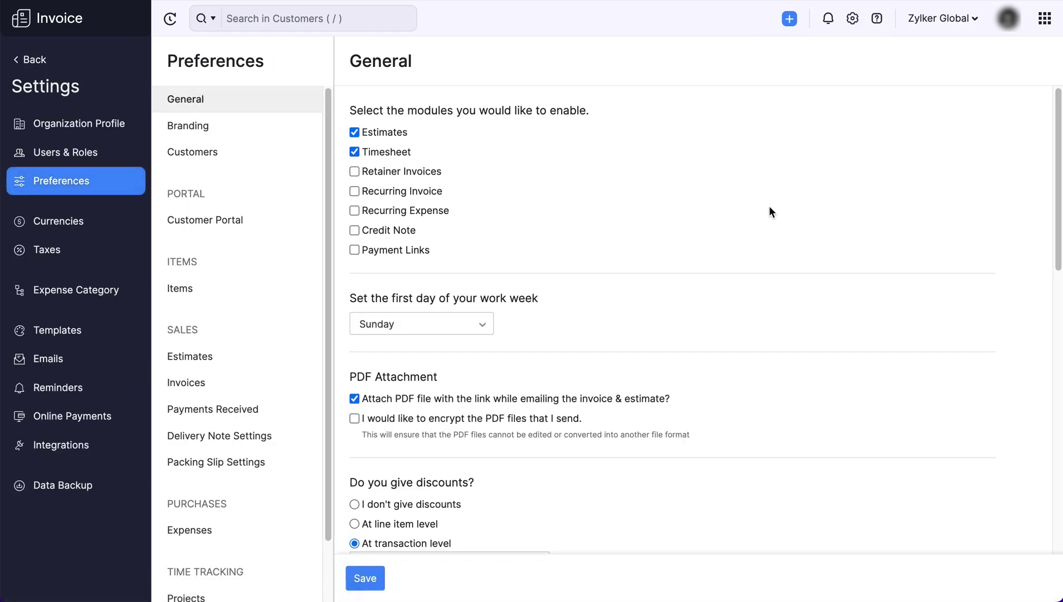
{"action": "left_click", "coordinate": [229, 218]}
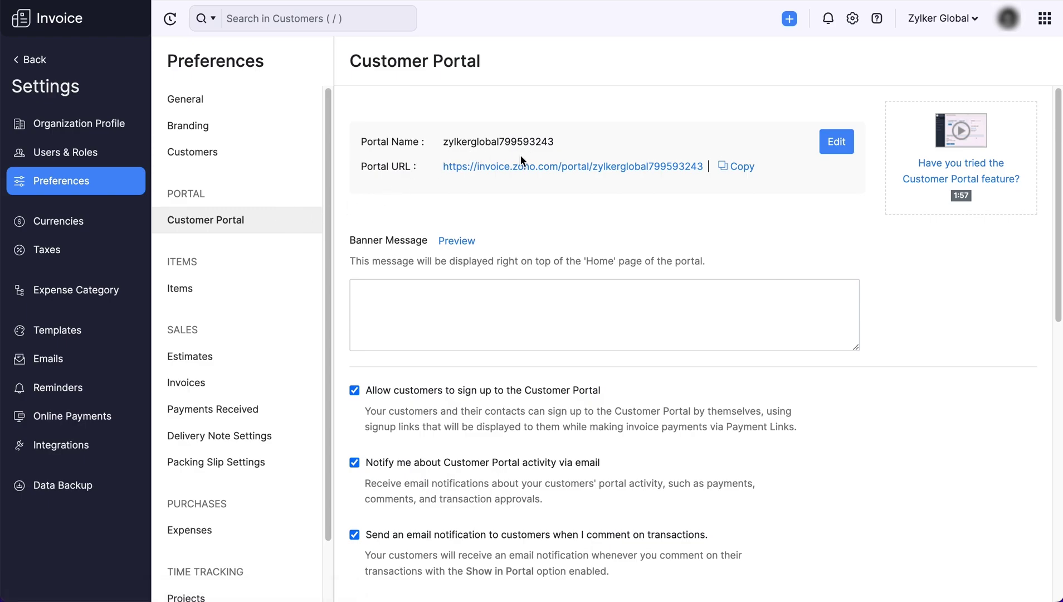
{"action": "left_click", "coordinate": [451, 296]}
{"action": "type", "text": "Hello, Welcome to the customer portal!"}
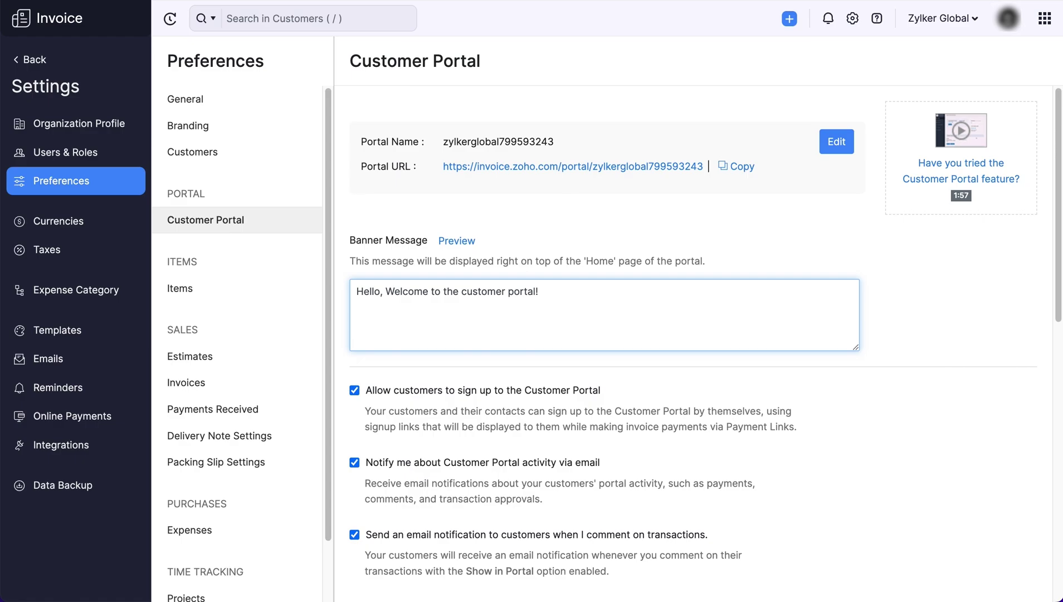
Step: Scroll through the customer portal preferences and save the portal settings
{"action": "scroll", "coordinate": [697, 340], "scroll_direction": "down", "scroll_amount": 5}
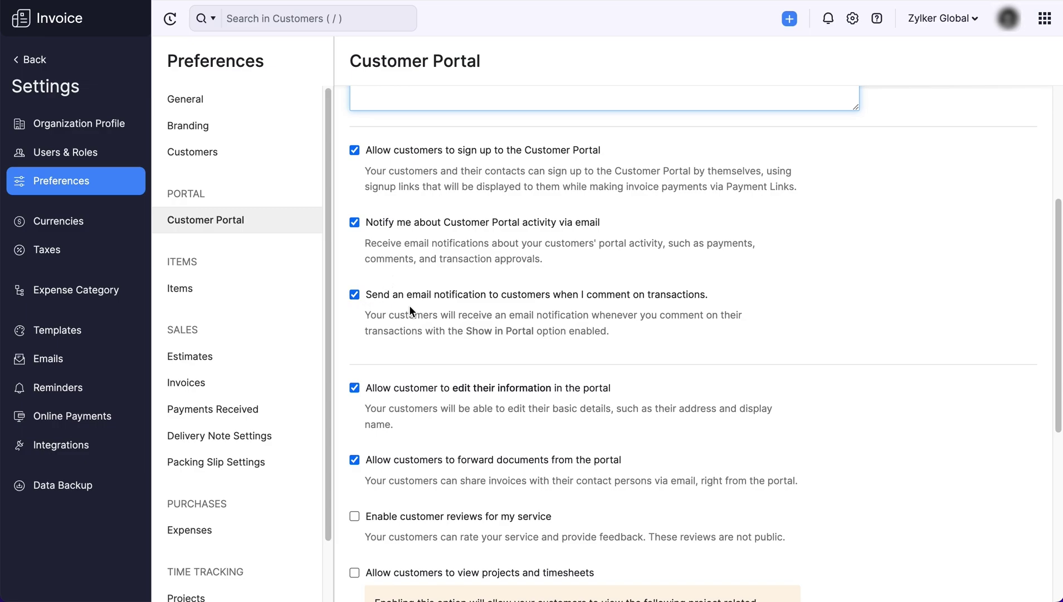
{"action": "scroll", "coordinate": [408, 305], "scroll_direction": "down", "scroll_amount": 2}
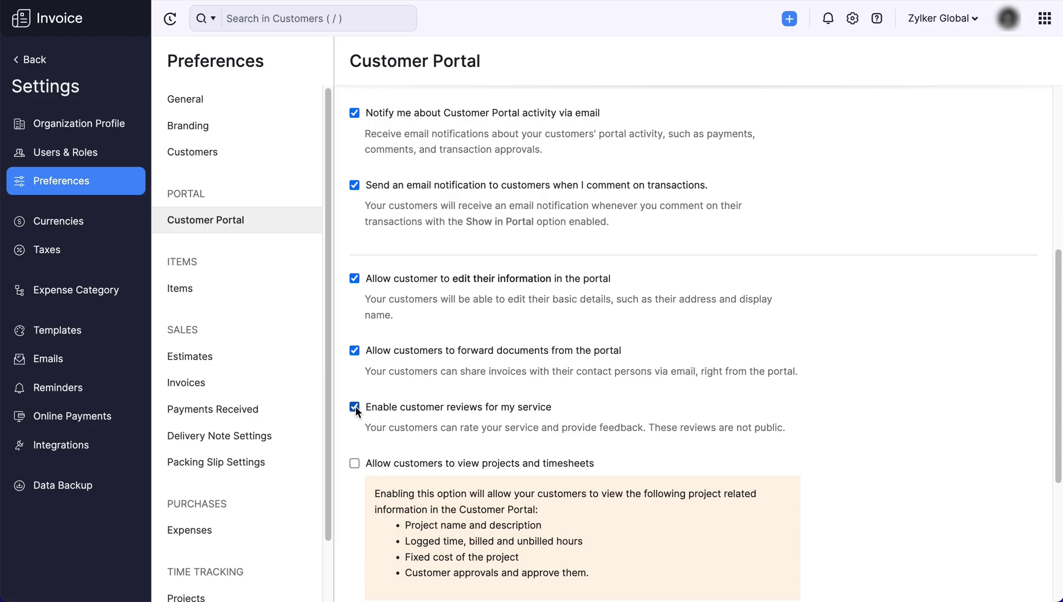
{"action": "scroll", "coordinate": [356, 406], "scroll_direction": "down", "scroll_amount": 2}
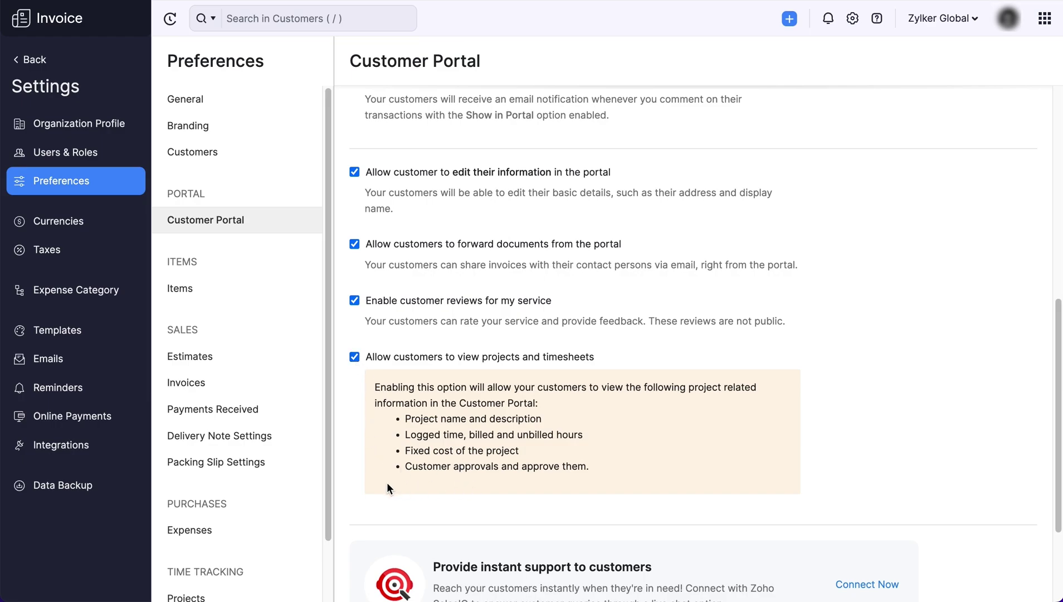
{"action": "scroll", "coordinate": [479, 485], "scroll_direction": "down", "scroll_amount": 3}
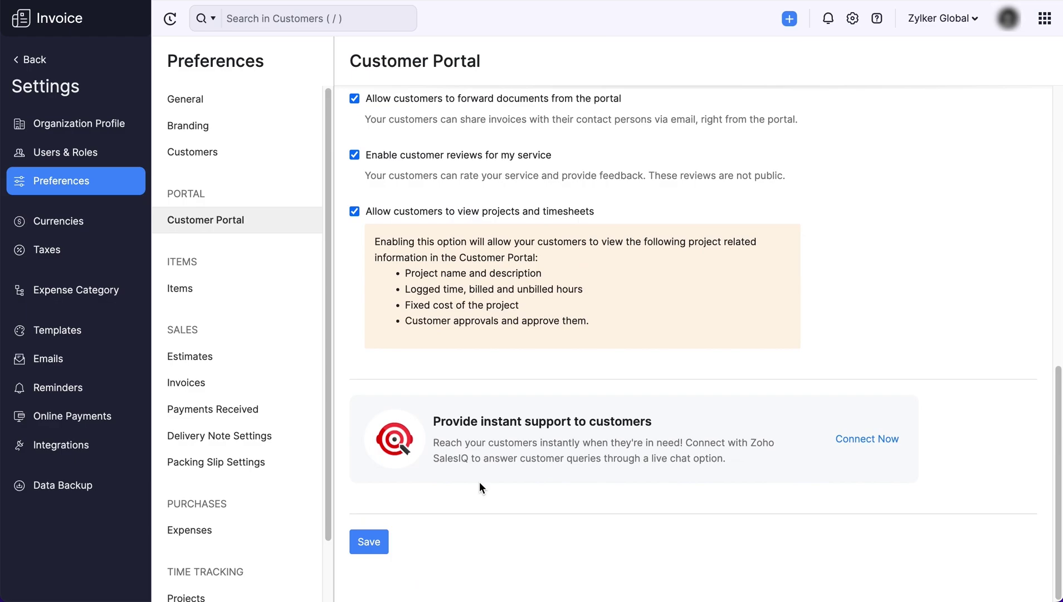
{"action": "left_click", "coordinate": [375, 546]}
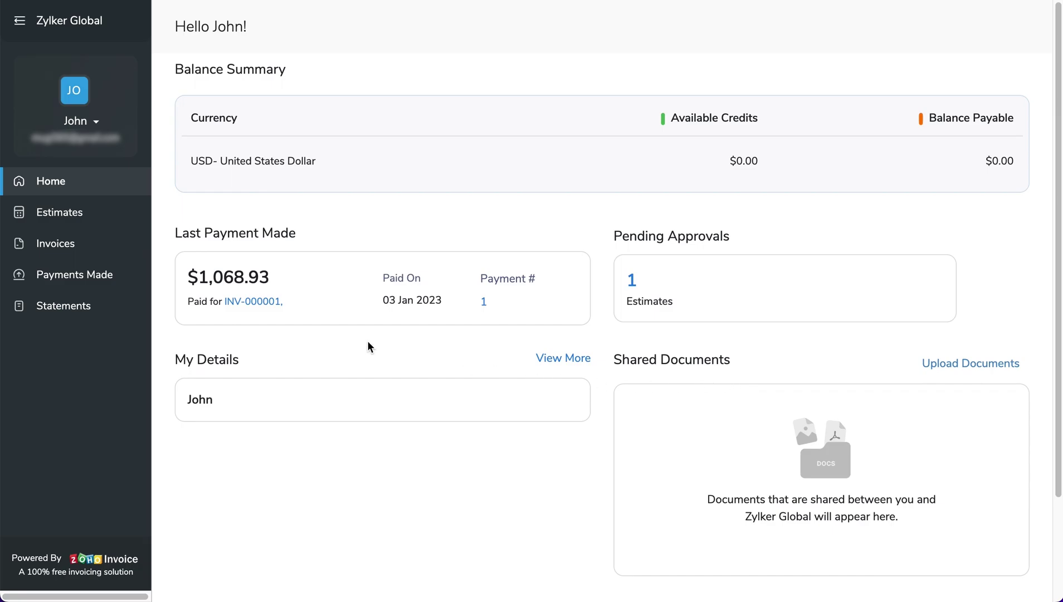
Step: Open estimate EST-000001 from the portal's Estimates list
{"action": "left_click", "coordinate": [120, 220]}
{"action": "left_click", "coordinate": [201, 176]}
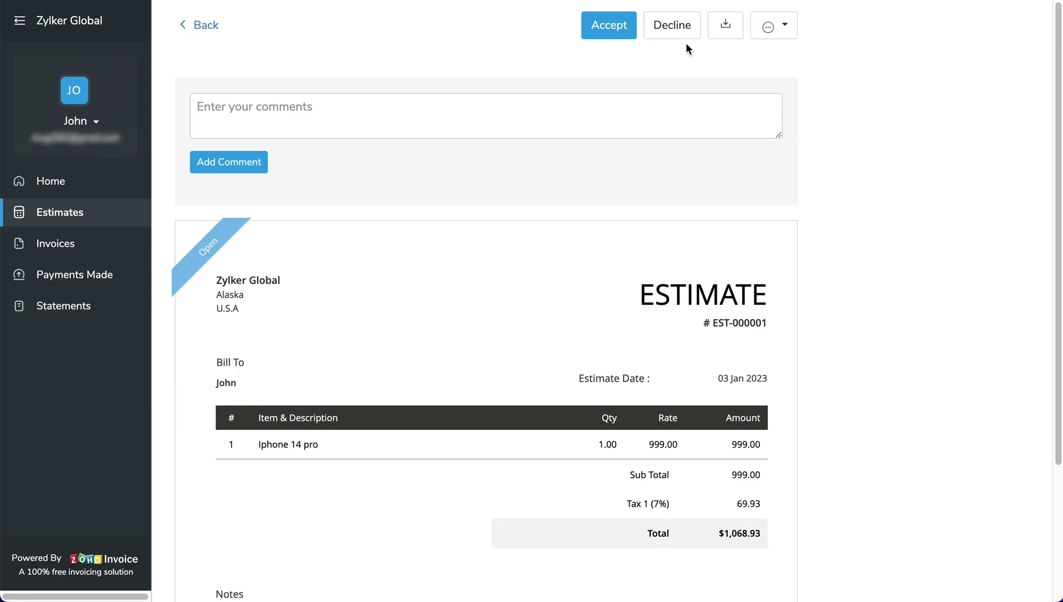
{"action": "left_click", "coordinate": [780, 28]}
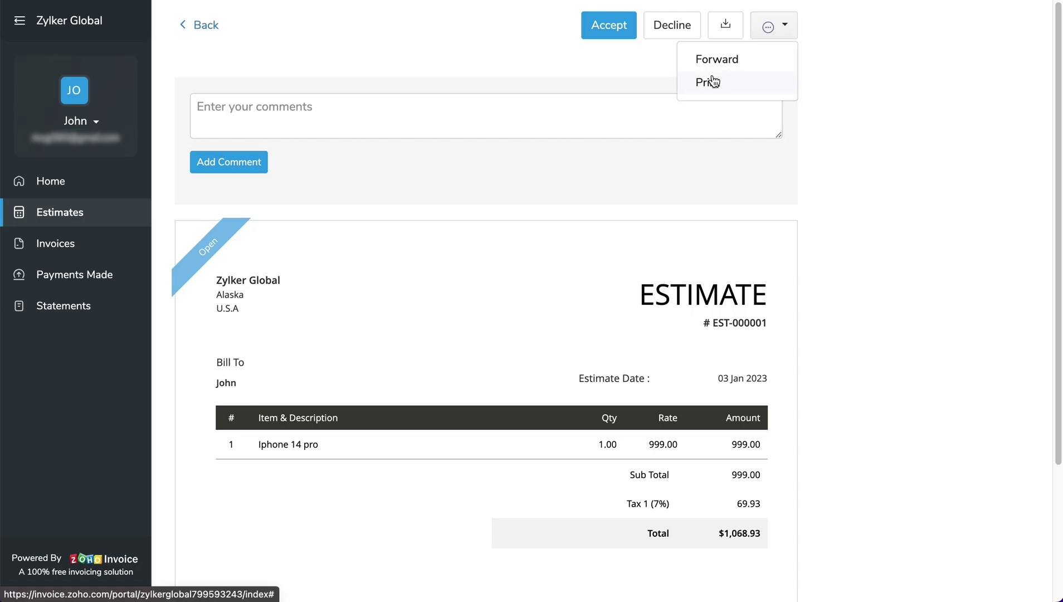
{"action": "left_click", "coordinate": [827, 95]}
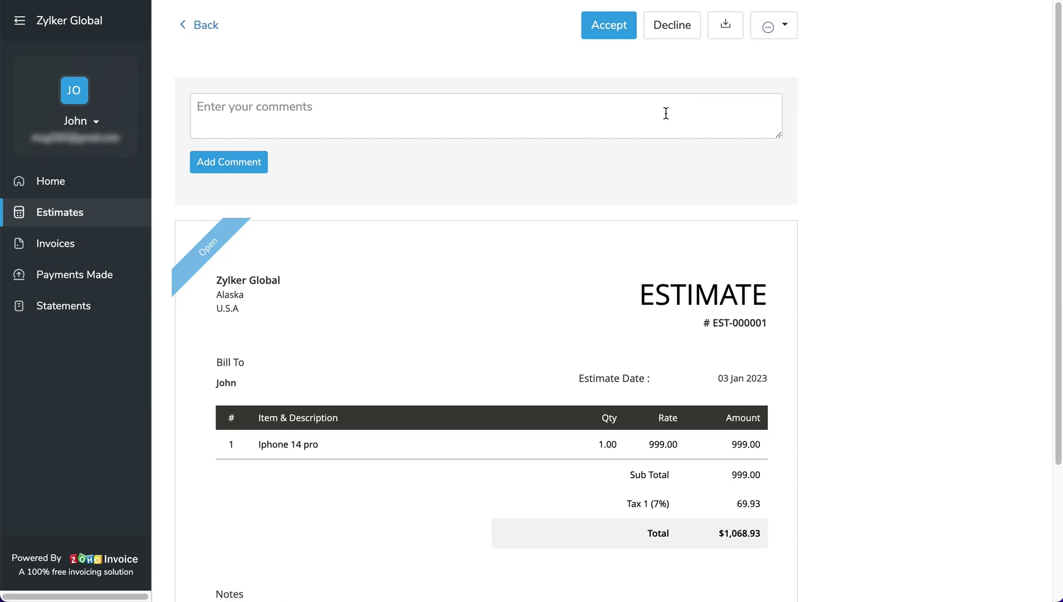
{"action": "left_click", "coordinate": [335, 114]}
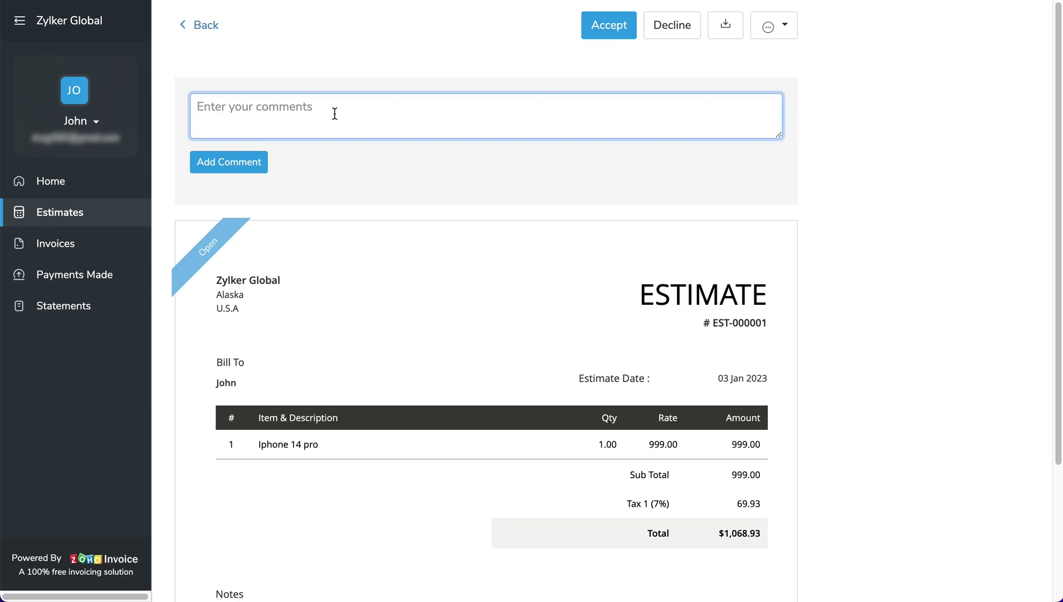
Step: View invoice INV-000001 from the portal's Invoices list, then return to the list
{"action": "left_click", "coordinate": [109, 244]}
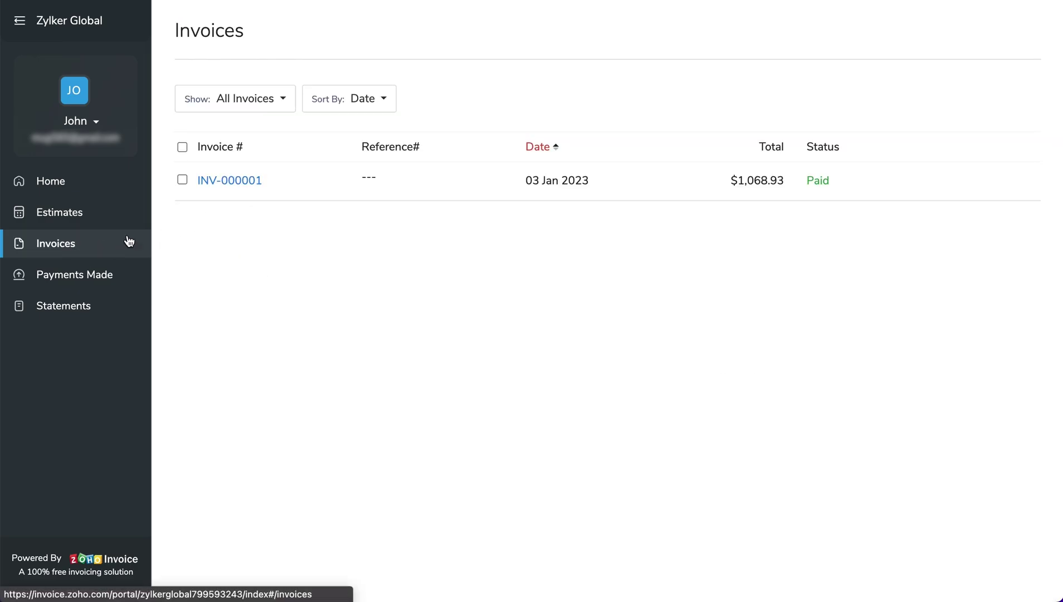
{"action": "left_click", "coordinate": [219, 185]}
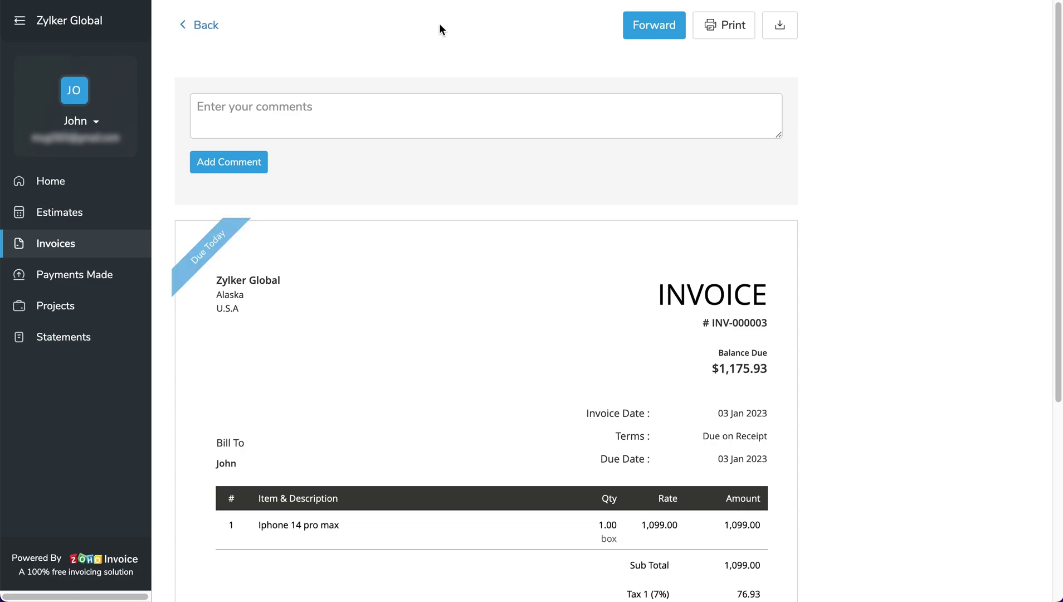
{"action": "left_click", "coordinate": [201, 25]}
Step: Select invoices INV-000001 and INV-000003 keeping Date sort order, then view Payments Made
{"action": "left_click", "coordinate": [183, 218]}
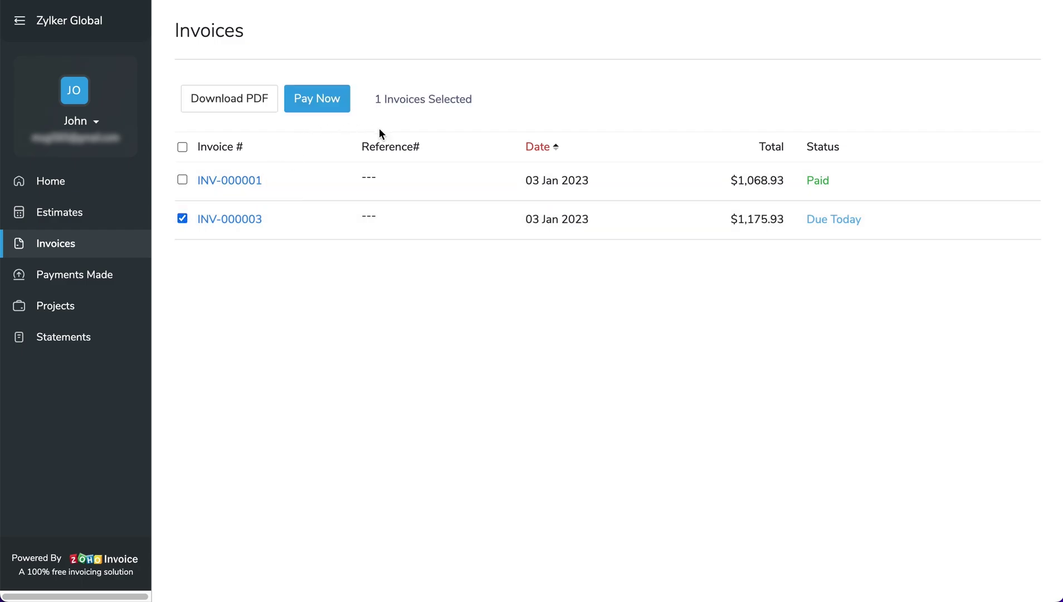
{"action": "left_click", "coordinate": [183, 219]}
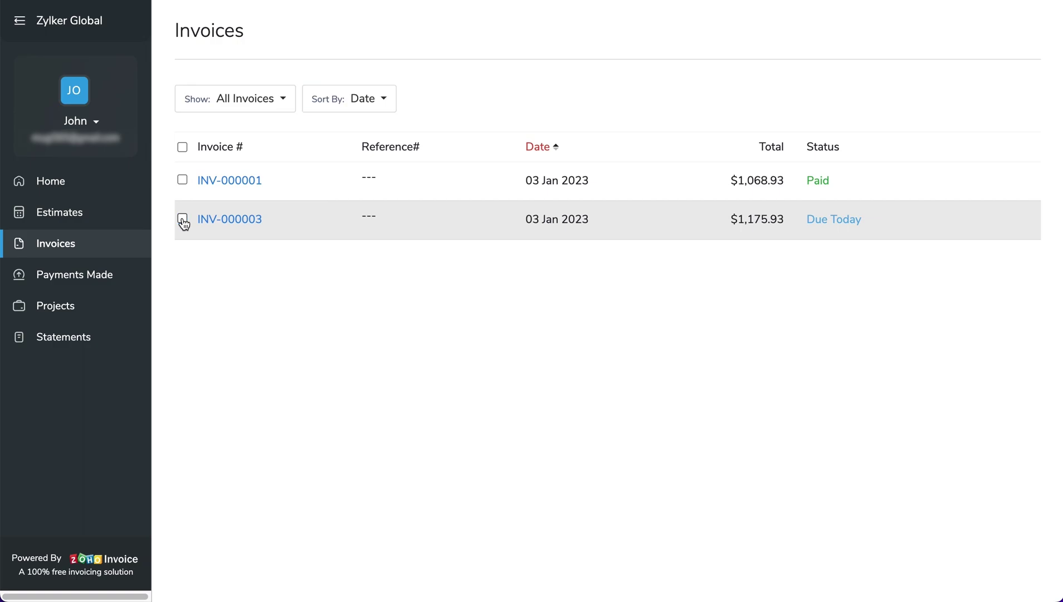
{"action": "left_click", "coordinate": [386, 111]}
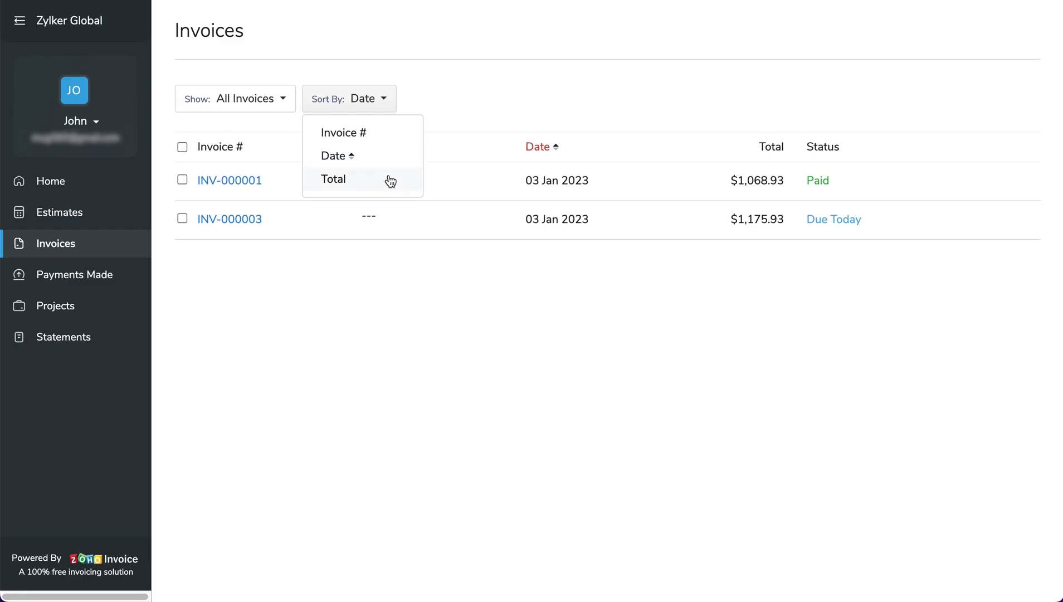
{"action": "left_click", "coordinate": [498, 105]}
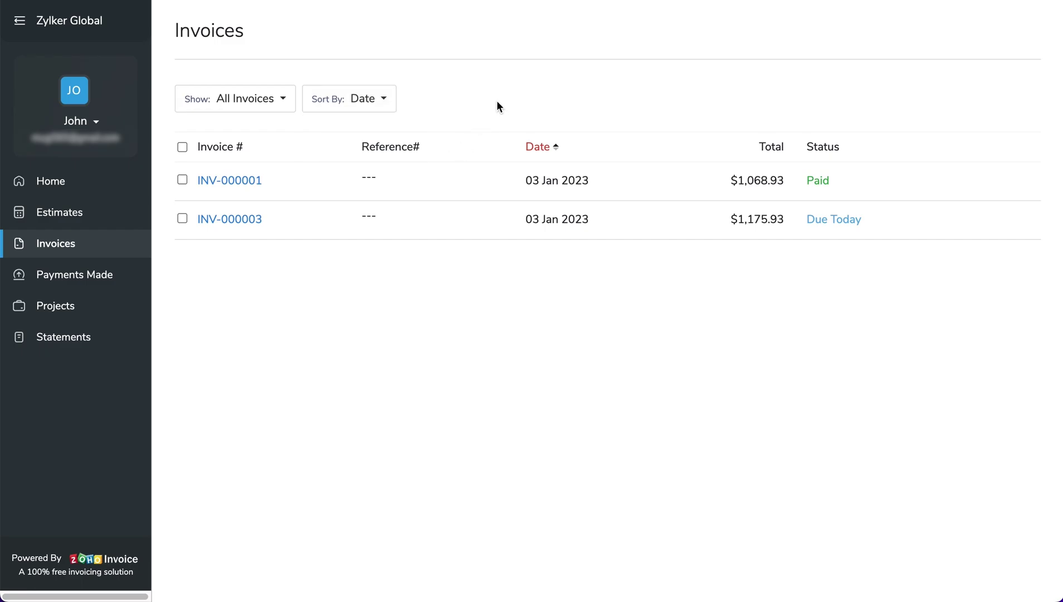
{"action": "left_click", "coordinate": [184, 180]}
{"action": "left_click", "coordinate": [184, 219]}
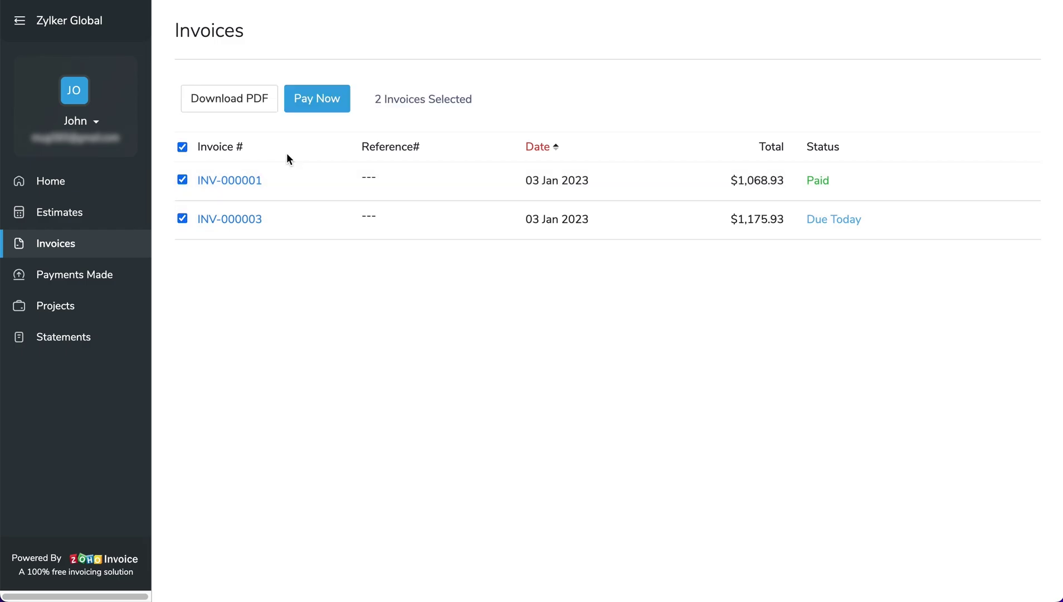
{"action": "left_click", "coordinate": [85, 276]}
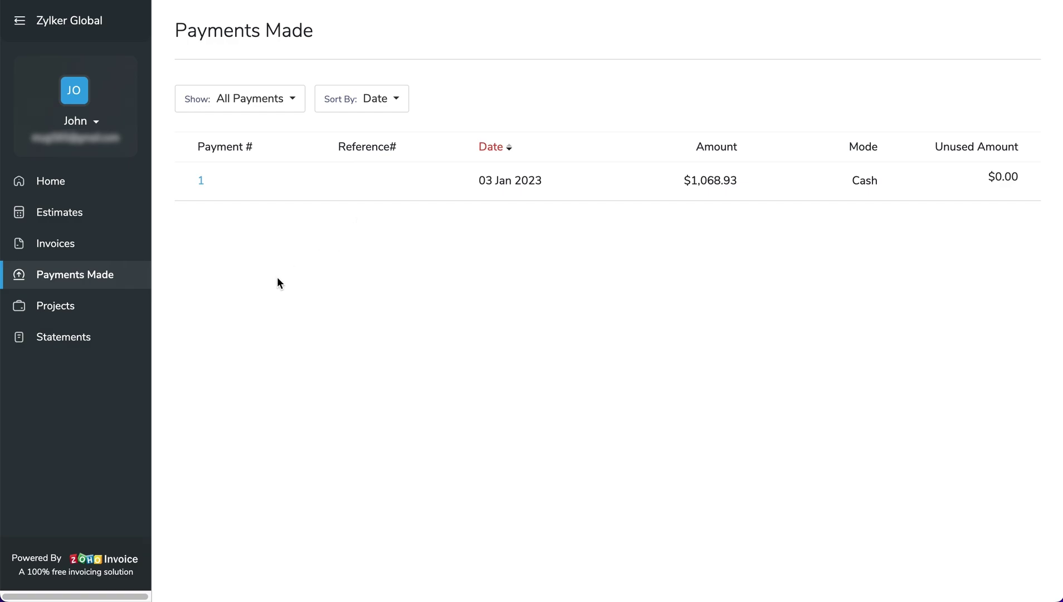
Step: Open the Statement of Accounts, review it, and show the This Year date-range choices
{"action": "left_click", "coordinate": [90, 336]}
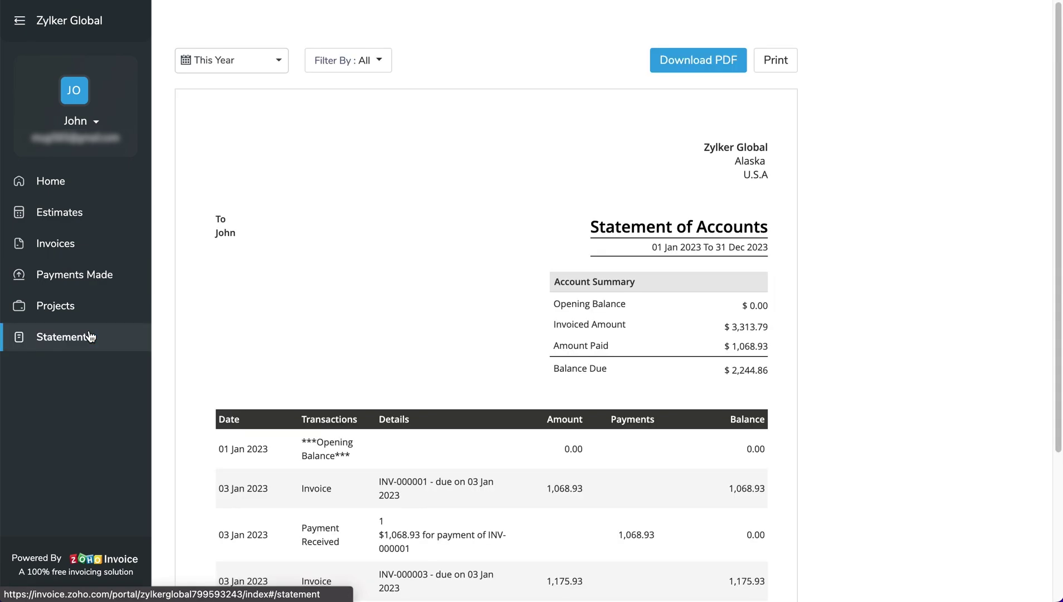
{"action": "scroll", "coordinate": [216, 357], "scroll_direction": "down", "scroll_amount": 4}
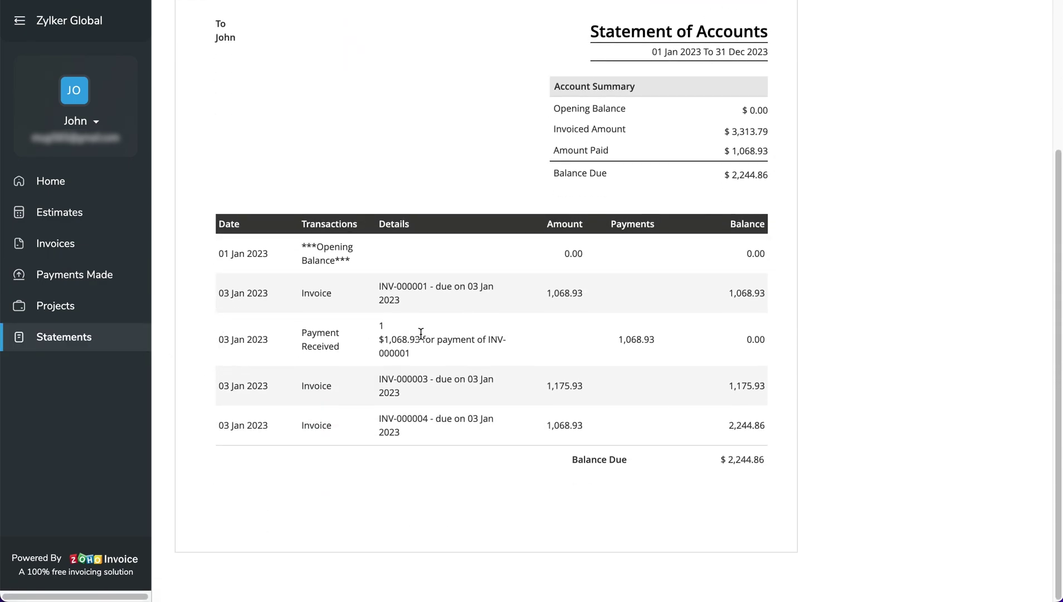
{"action": "scroll", "coordinate": [421, 334], "scroll_direction": "up", "scroll_amount": 4}
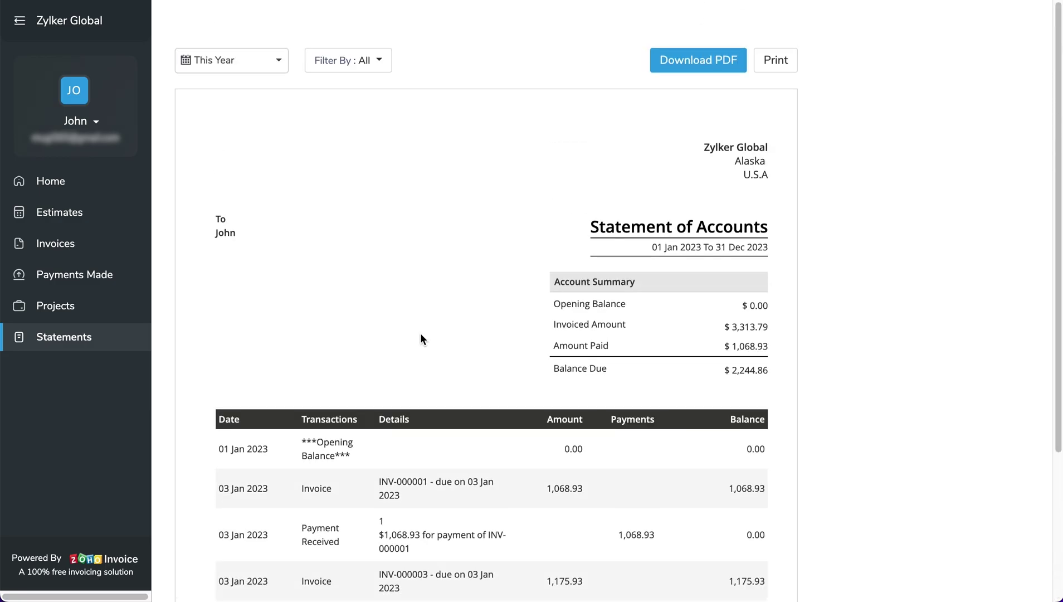
{"action": "left_click", "coordinate": [275, 69]}
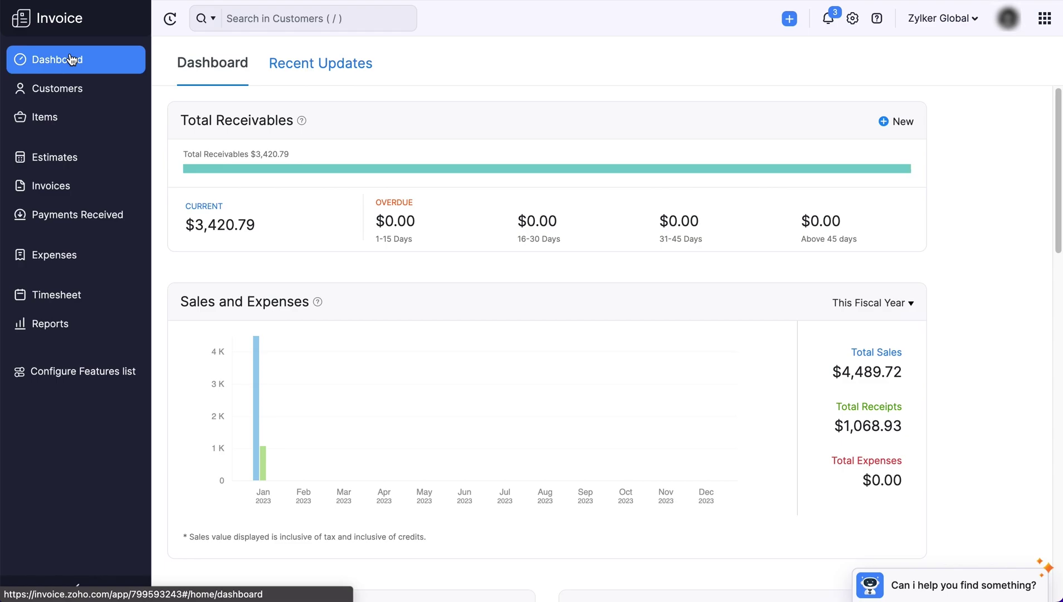
Step: Connect Zoho SalesIQ from Settings > Integrations, choosing the website and integrating it
{"action": "left_click", "coordinate": [853, 18]}
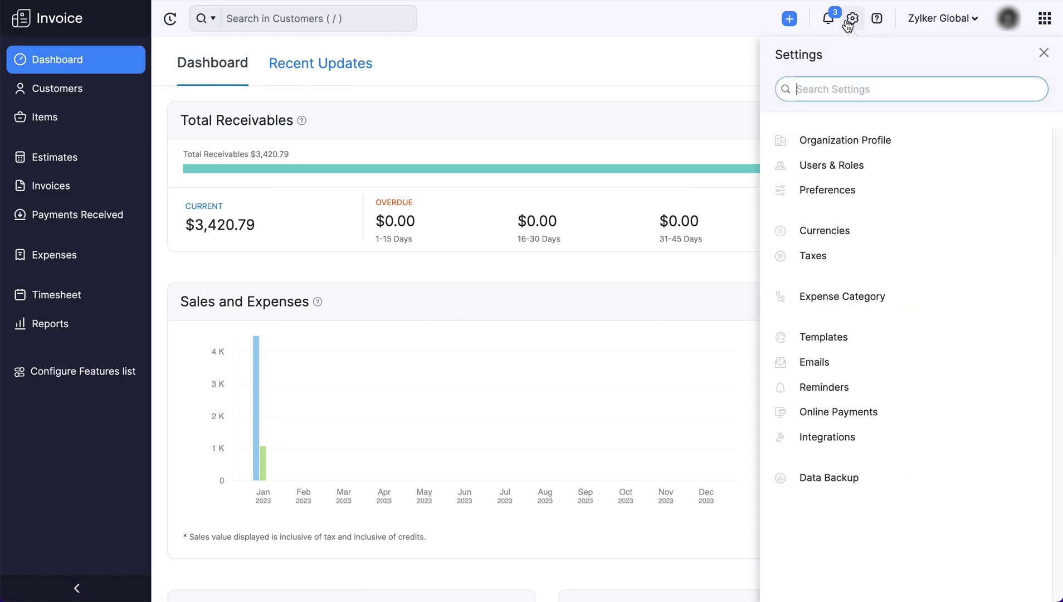
{"action": "left_click", "coordinate": [877, 438]}
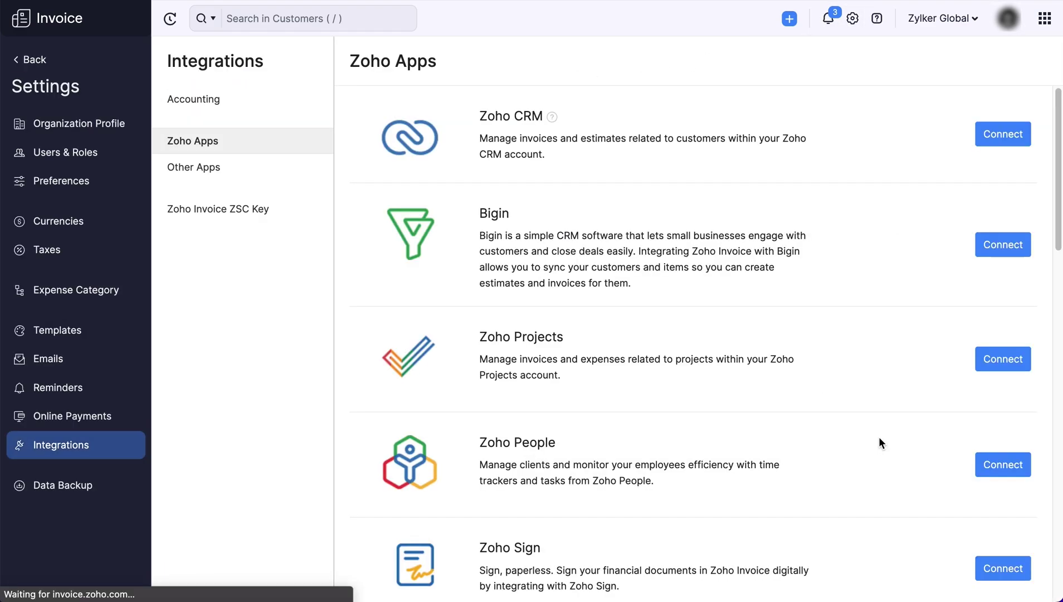
{"action": "scroll", "coordinate": [879, 440], "scroll_direction": "down", "scroll_amount": 1}
{"action": "scroll", "coordinate": [879, 438], "scroll_direction": "down", "scroll_amount": 5}
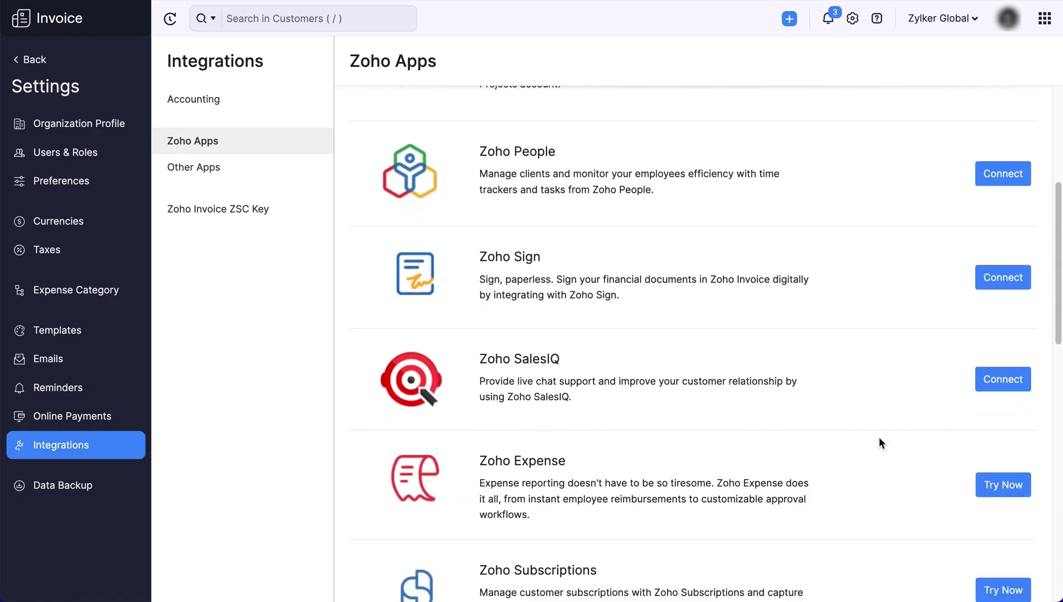
{"action": "left_click", "coordinate": [1000, 385]}
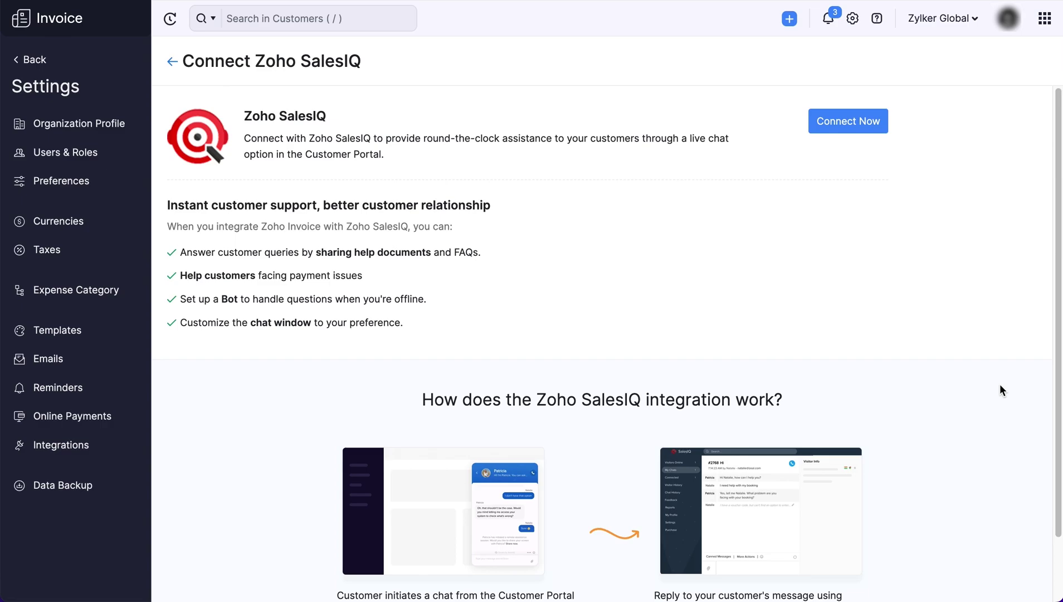
{"action": "left_click", "coordinate": [878, 130]}
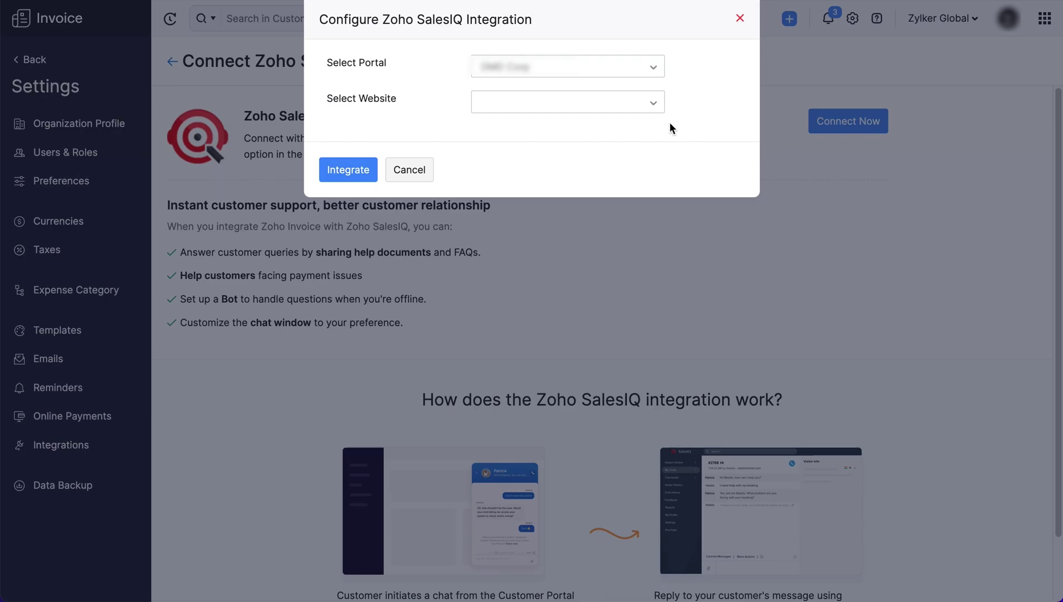
{"action": "left_click", "coordinate": [652, 107]}
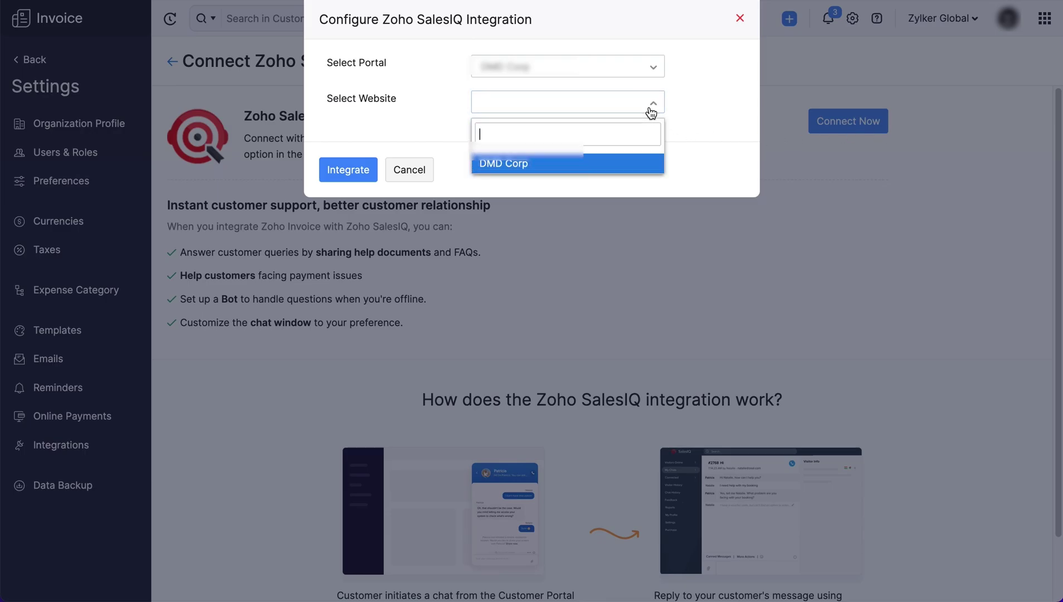
{"action": "left_click", "coordinate": [641, 165]}
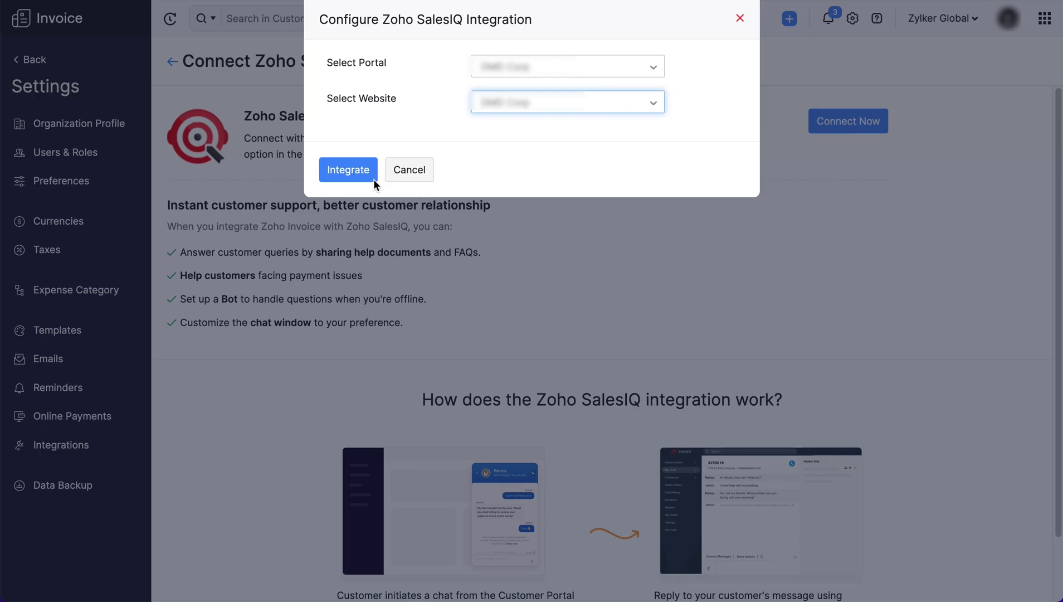
{"action": "left_click", "coordinate": [342, 173]}
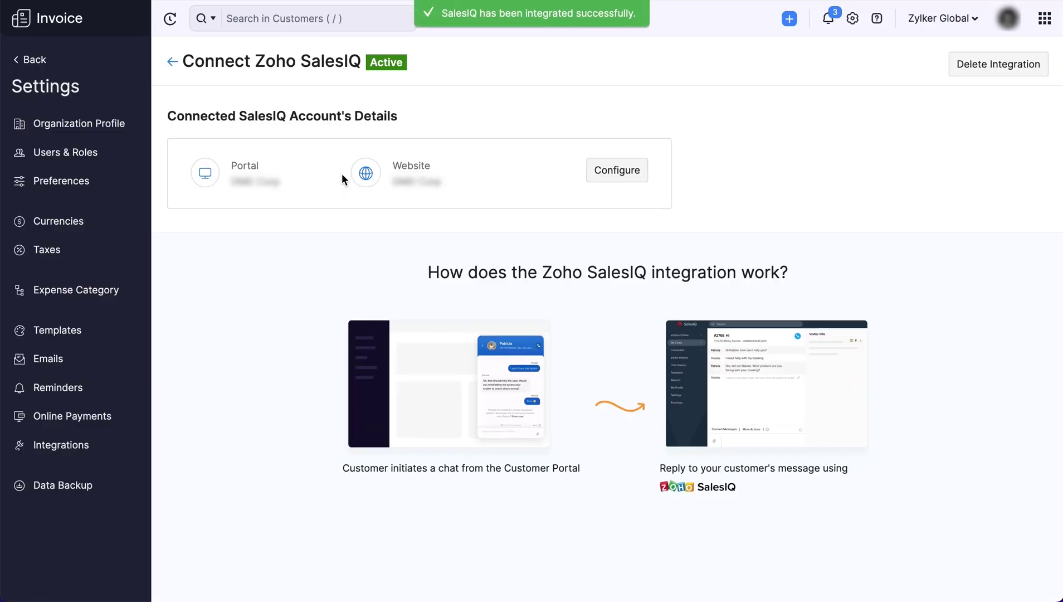